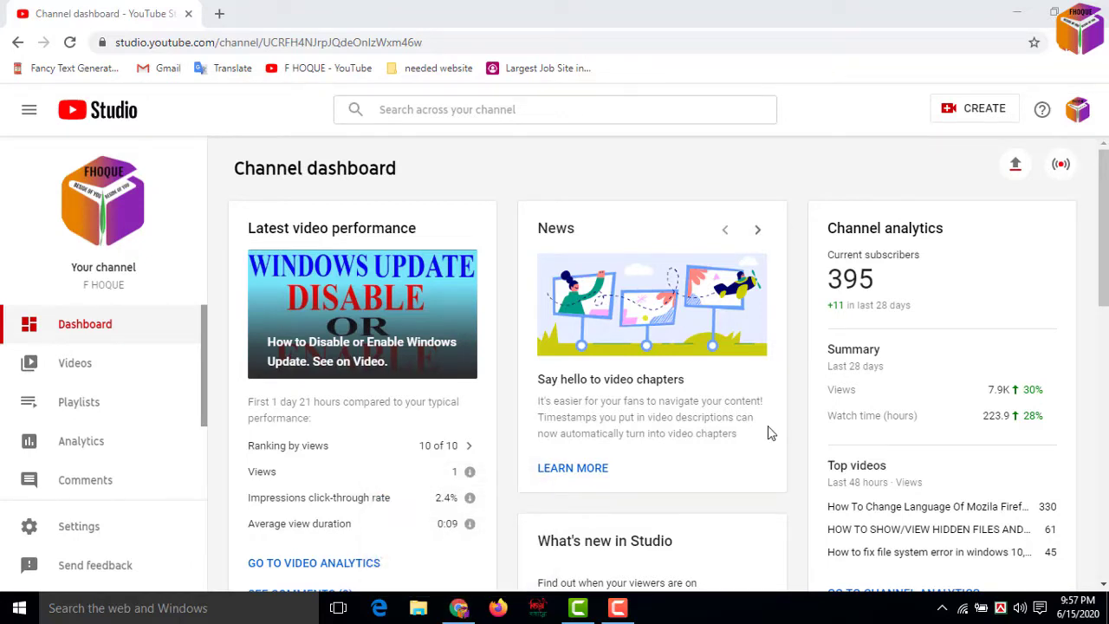
- Upload the video "5 HIDDEN TRICKS OF Google Chrome YOU SHOULD KNOW" from its subfolder inside the desktop folder VIDEO 33
{"action": "left_click", "coordinate": [1017, 170]}
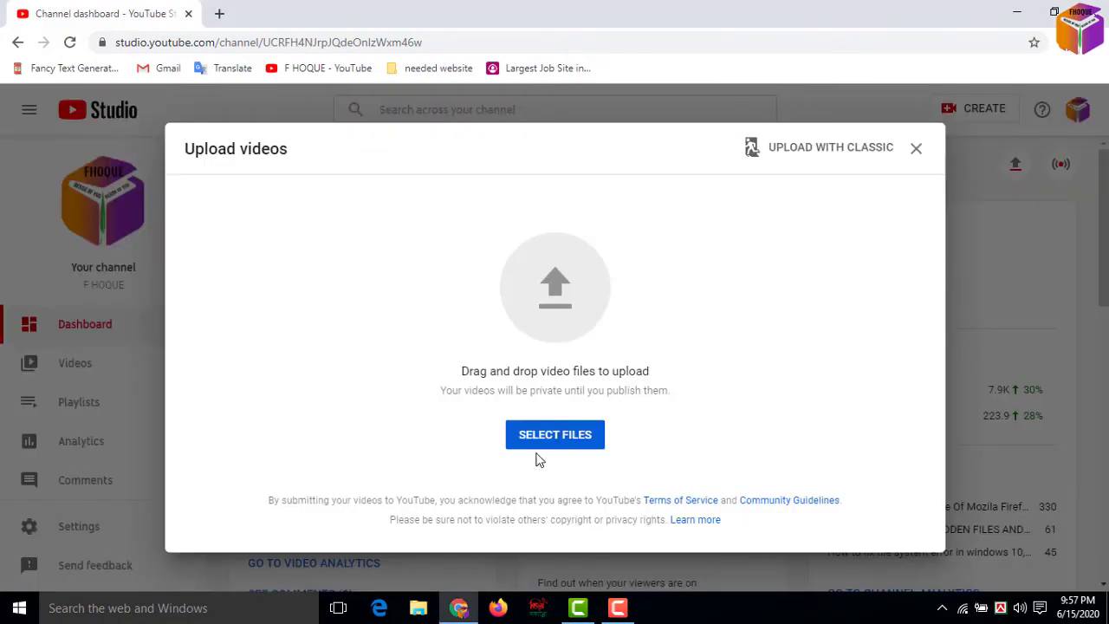
{"action": "left_click", "coordinate": [538, 441]}
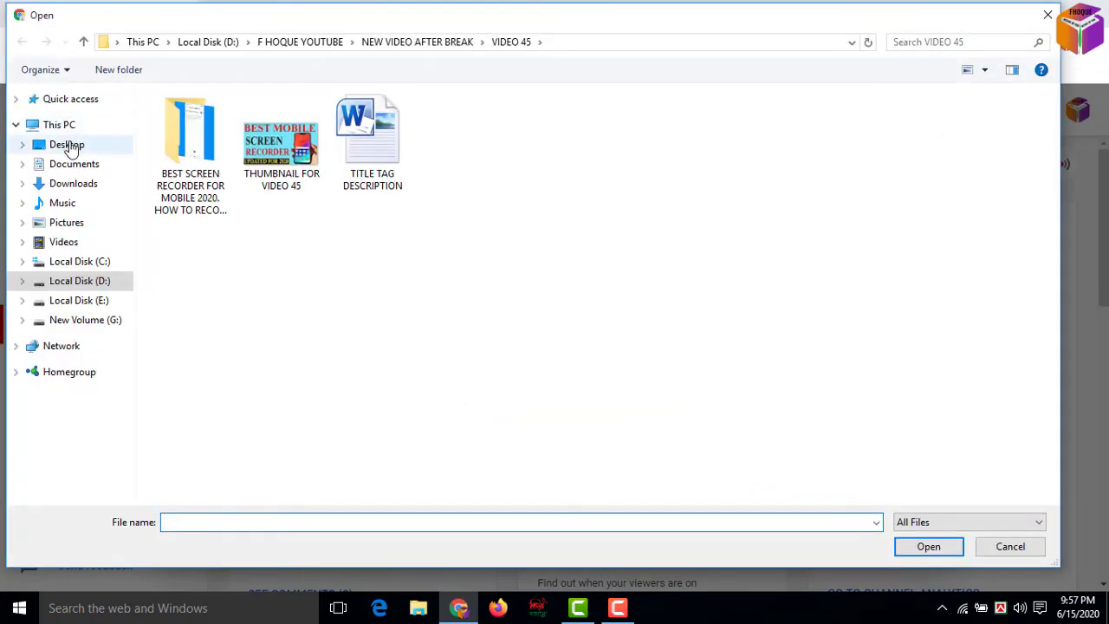
{"action": "left_click", "coordinate": [69, 144]}
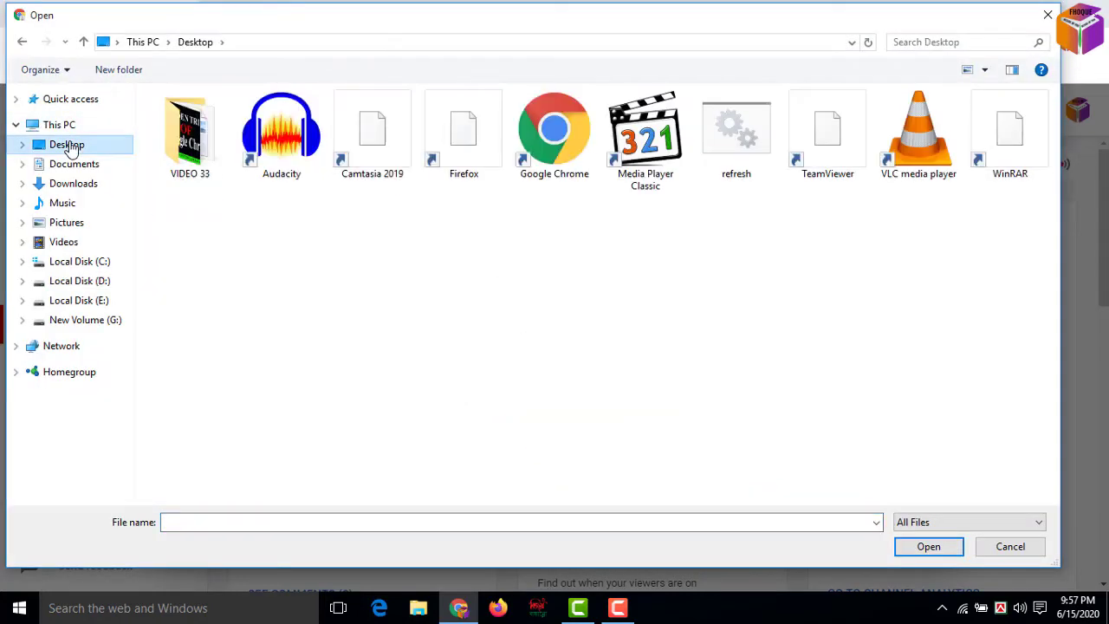
{"action": "double_click", "coordinate": [187, 182]}
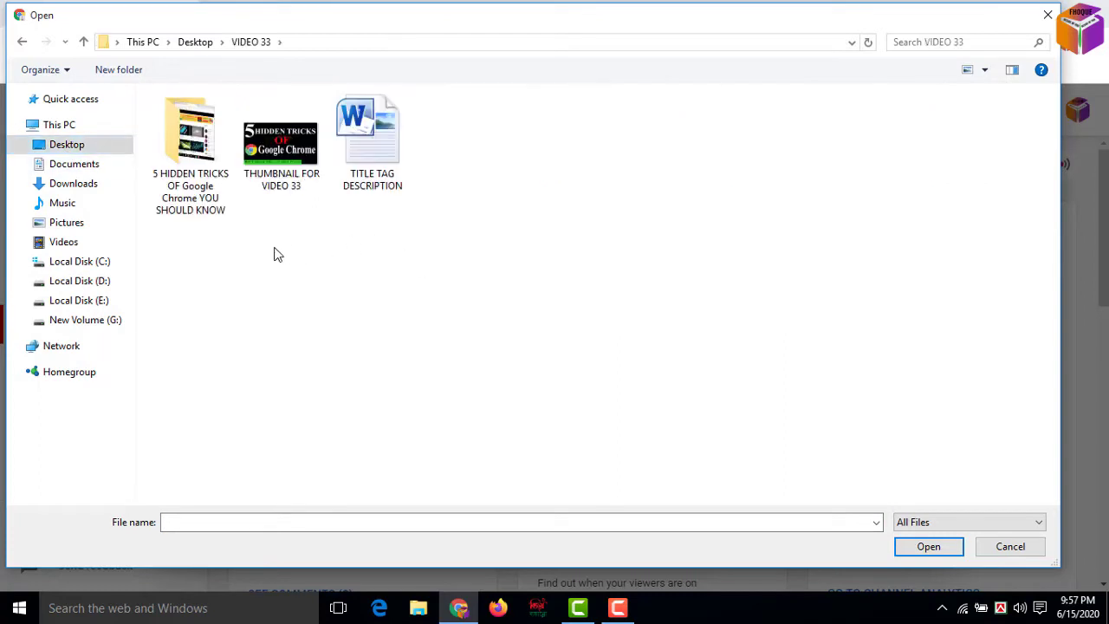
{"action": "double_click", "coordinate": [205, 182]}
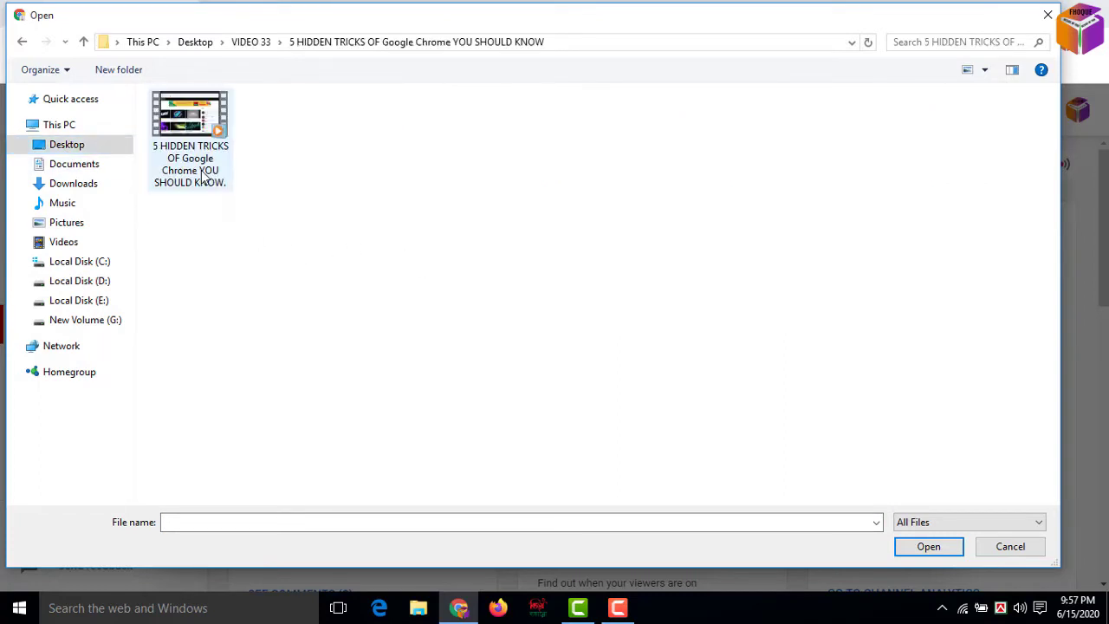
{"action": "left_click", "coordinate": [197, 149]}
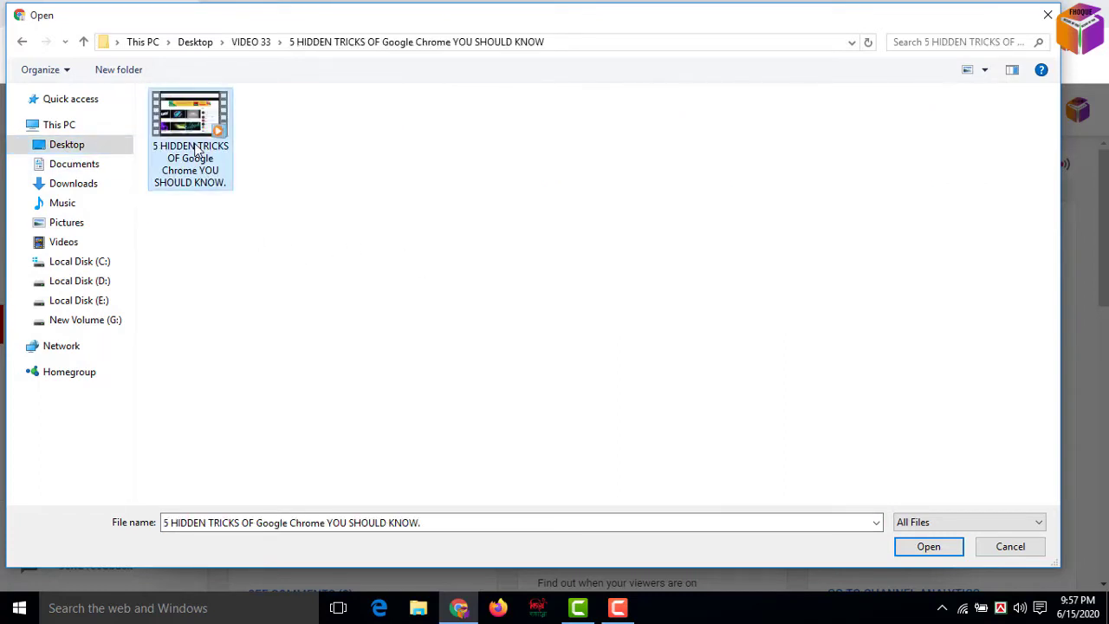
{"action": "left_click", "coordinate": [929, 545]}
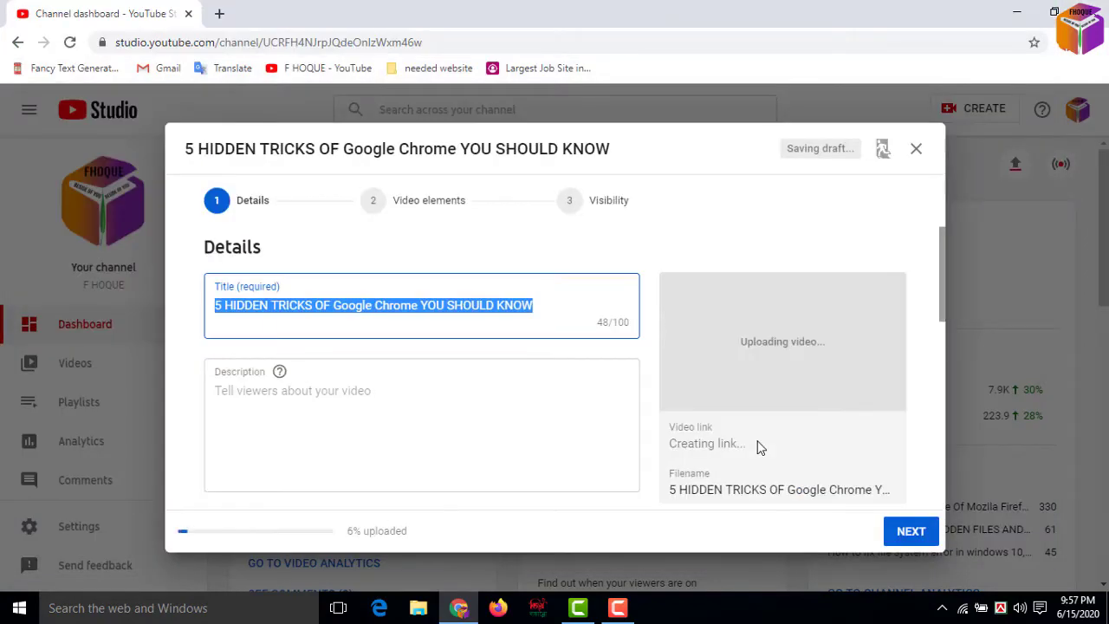
- Keep the suggested video title and enter the placeholder description "ghghghhfgffghhfgghjgjhg"
{"action": "left_click", "coordinate": [552, 306]}
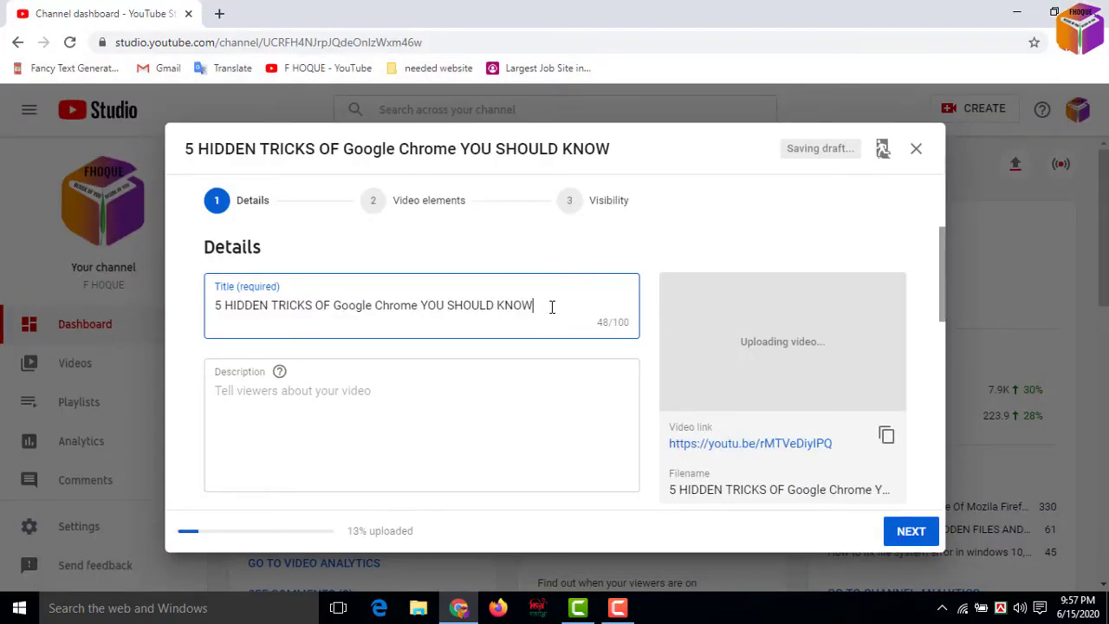
{"action": "left_click", "coordinate": [300, 398]}
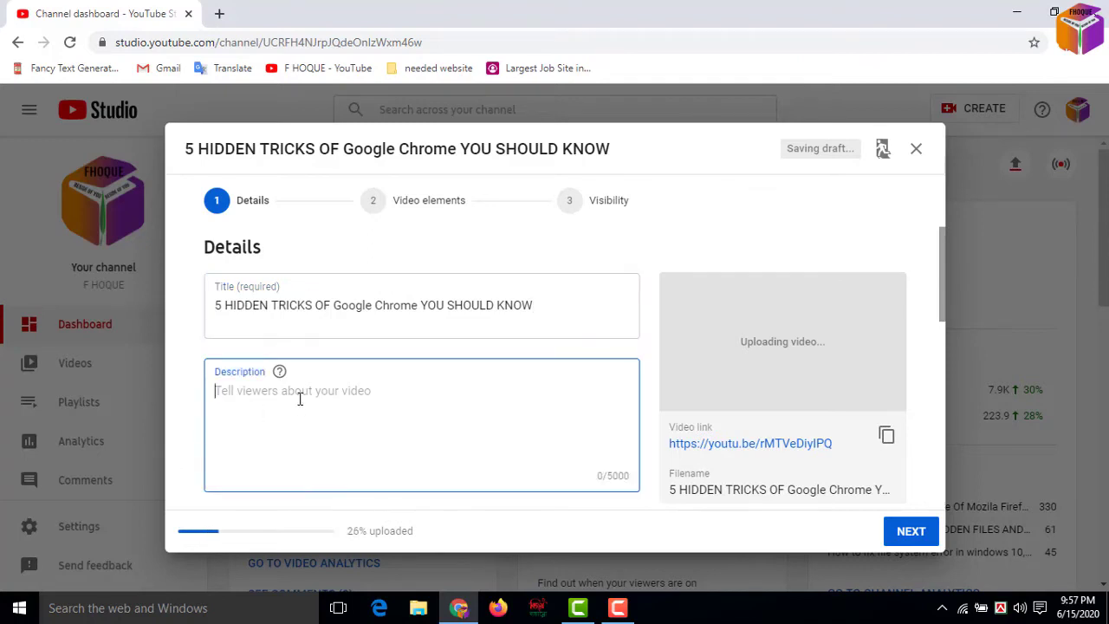
{"action": "type", "text": "ghghghh"}
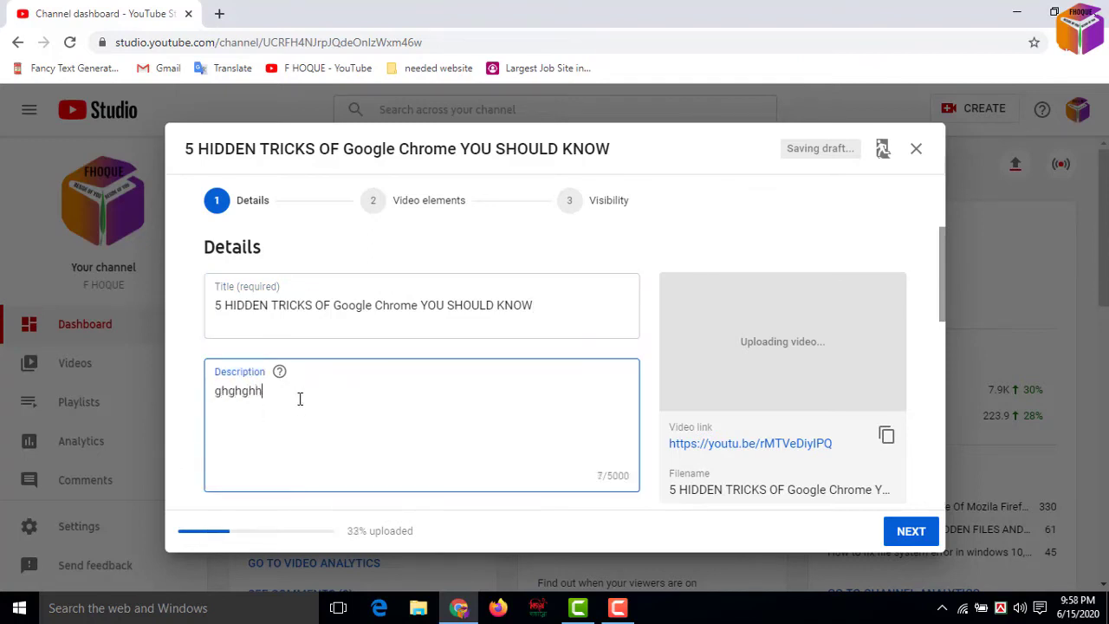
{"action": "type", "text": "fgffghhfgghjgjhg"}
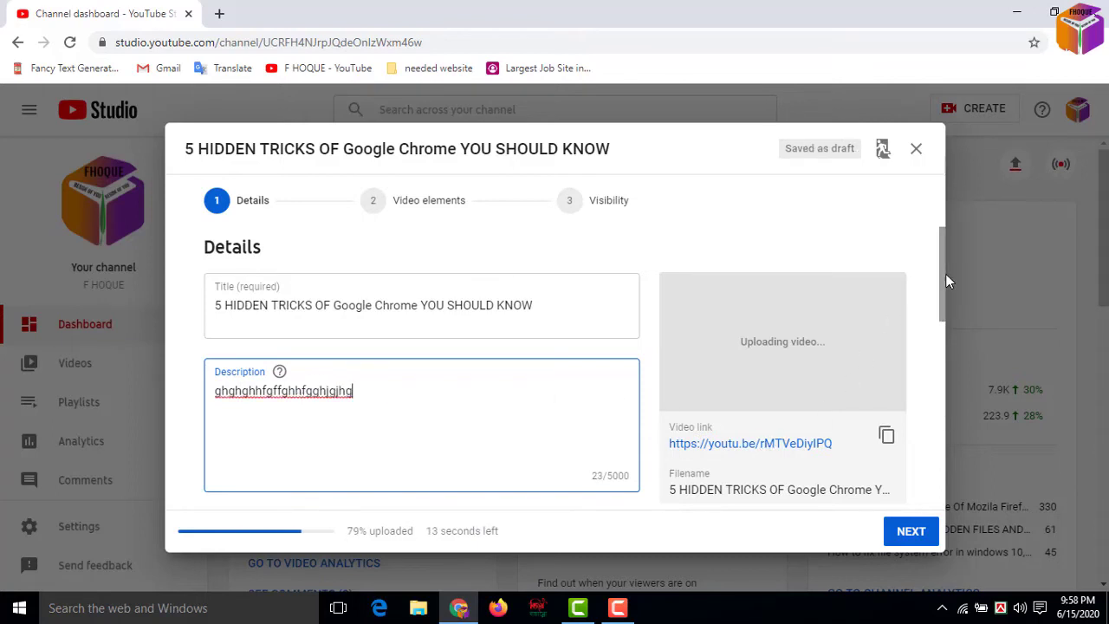
- Upload the image THUMBNAIL FOR VIDEO 33 from the desktop folder VIDEO 33 as the custom thumbnail
{"action": "left_click_drag", "start_coordinate": [941, 272], "coordinate": [935, 358]}
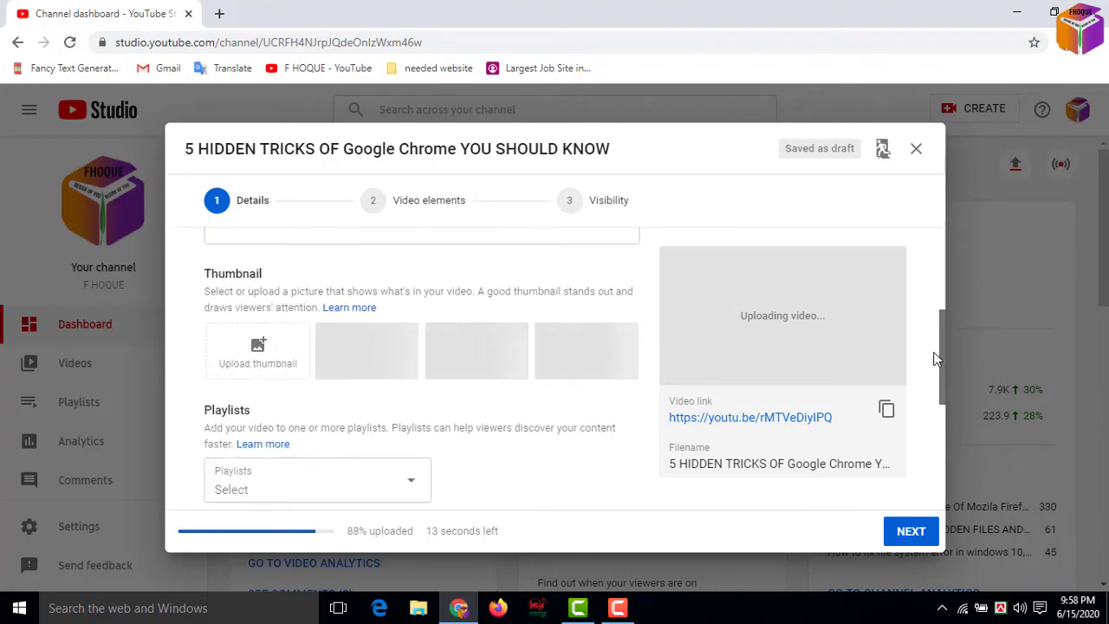
{"action": "left_click", "coordinate": [258, 351]}
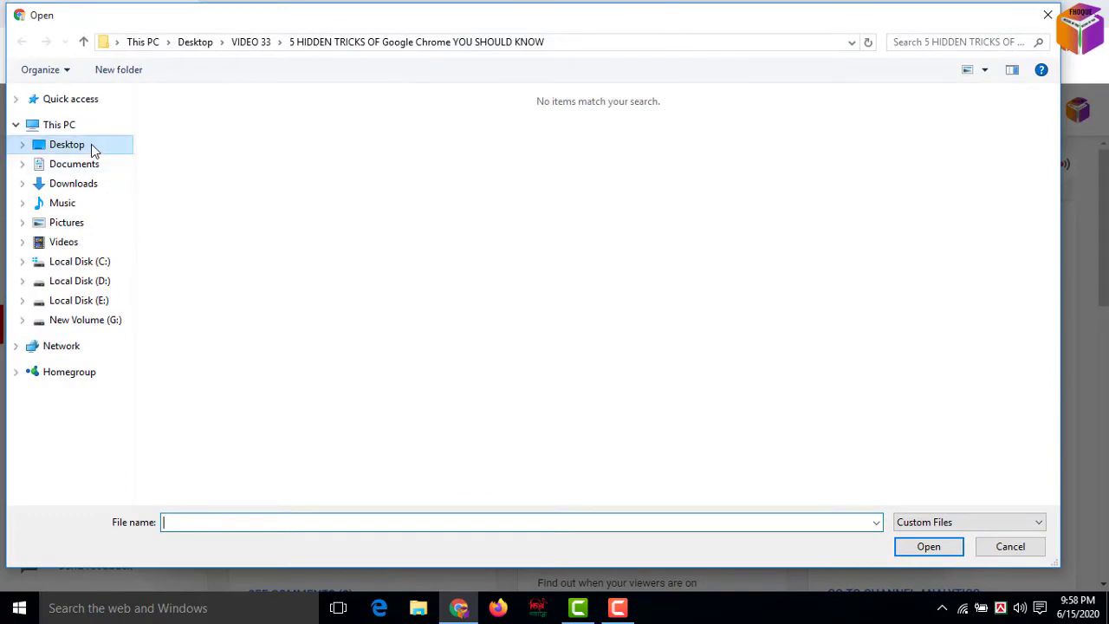
{"action": "left_click", "coordinate": [92, 147]}
{"action": "double_click", "coordinate": [191, 138]}
{"action": "left_click", "coordinate": [276, 156]}
{"action": "left_click", "coordinate": [929, 545]}
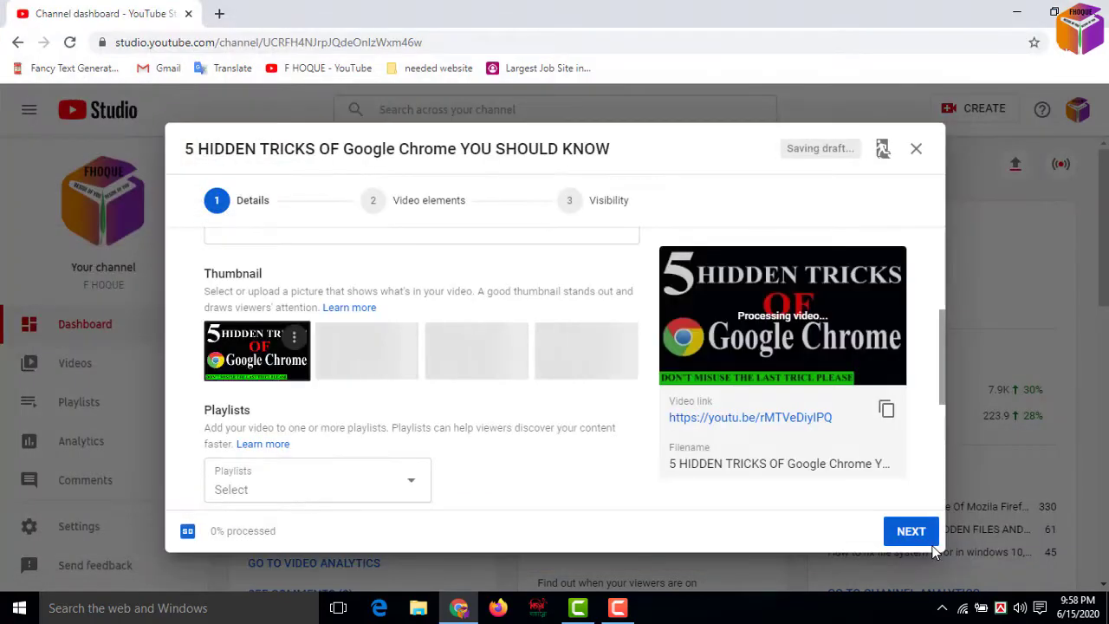
- Declare in the audience settings that the video is not made for kids
{"action": "scroll", "coordinate": [345, 321], "scroll_direction": "down", "scroll_amount": 2}
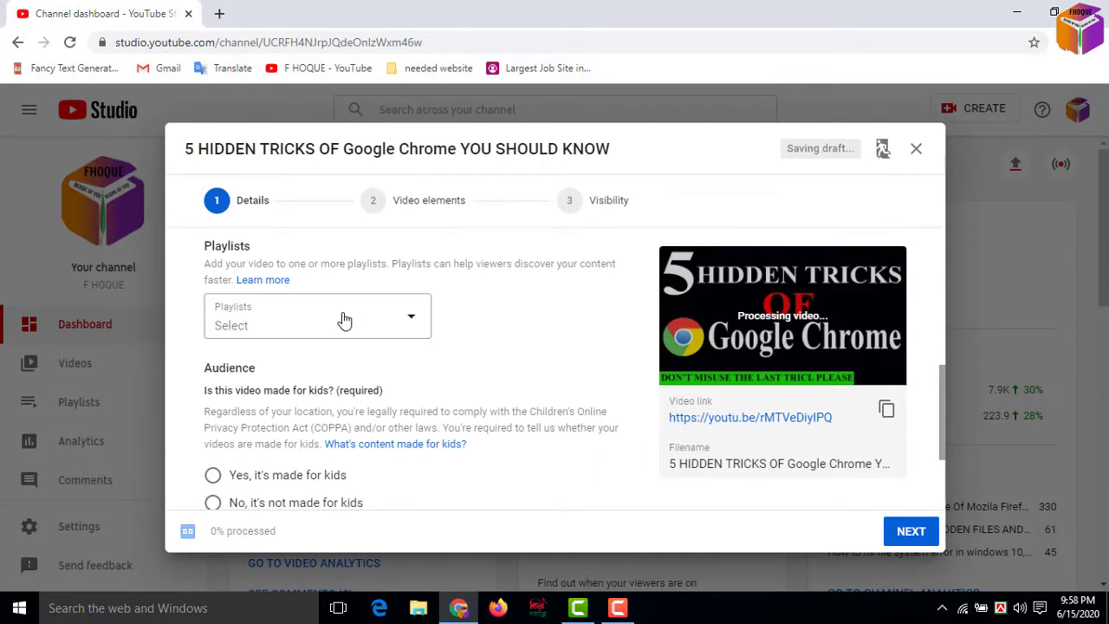
{"action": "scroll", "coordinate": [214, 364], "scroll_direction": "down", "scroll_amount": 2}
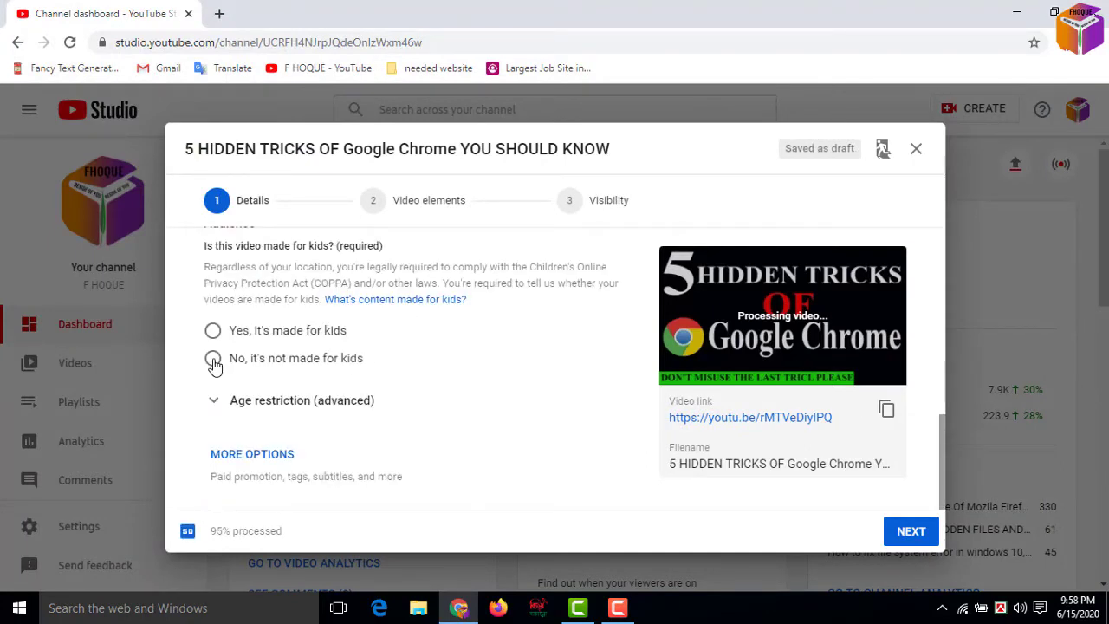
{"action": "left_click", "coordinate": [213, 360]}
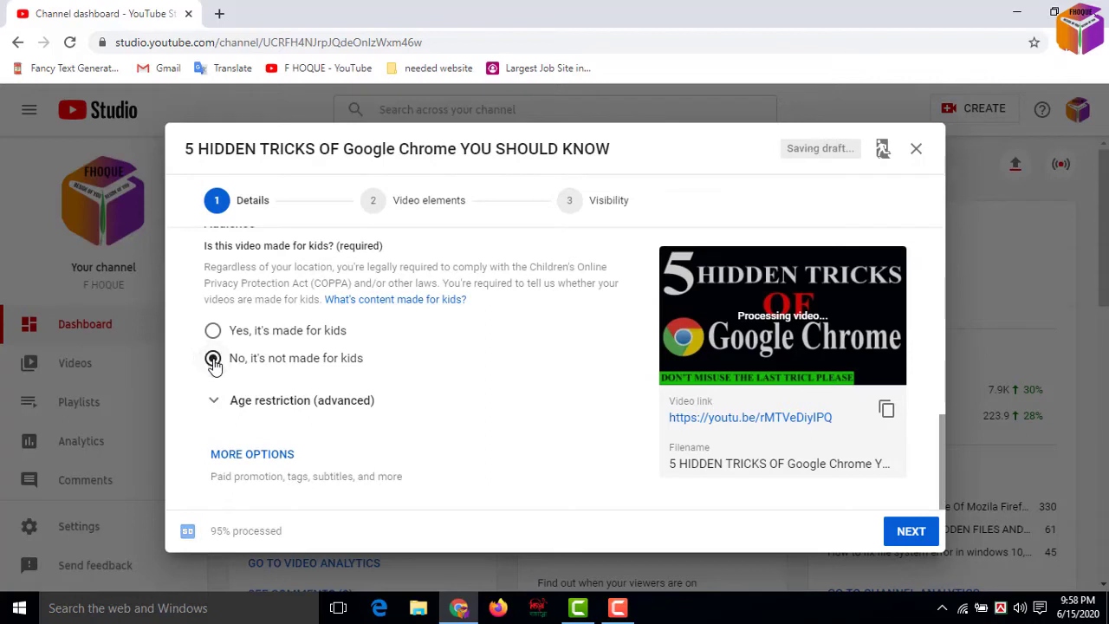
- Reveal the additional video options and enter "t" as tag text
{"action": "left_click", "coordinate": [239, 456]}
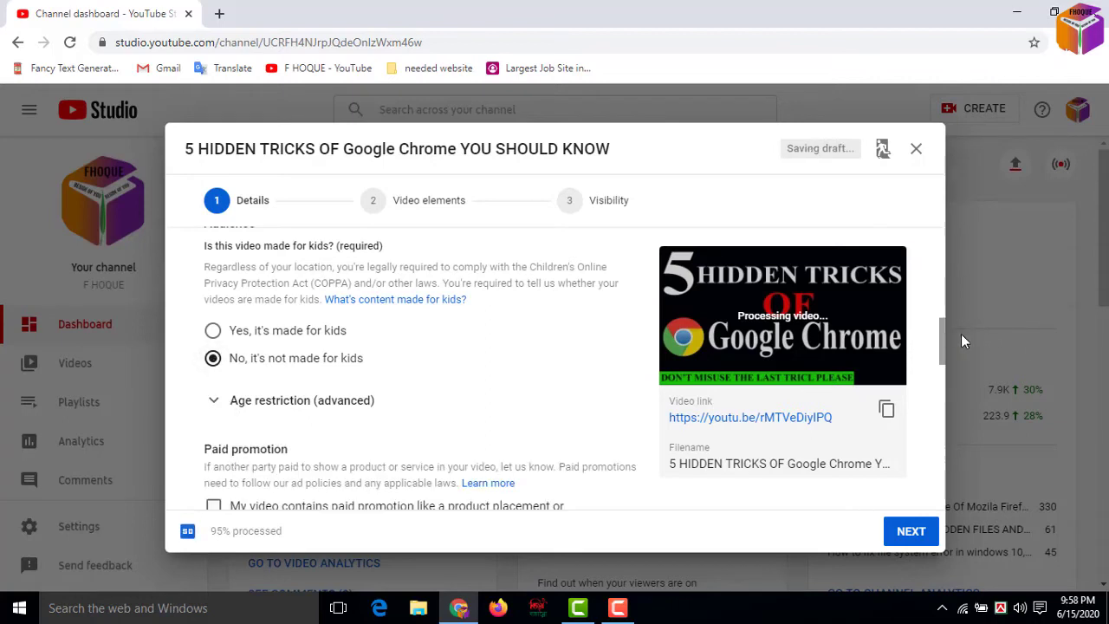
{"action": "left_click_drag", "start_coordinate": [944, 328], "coordinate": [936, 376]}
{"action": "left_click", "coordinate": [292, 387]}
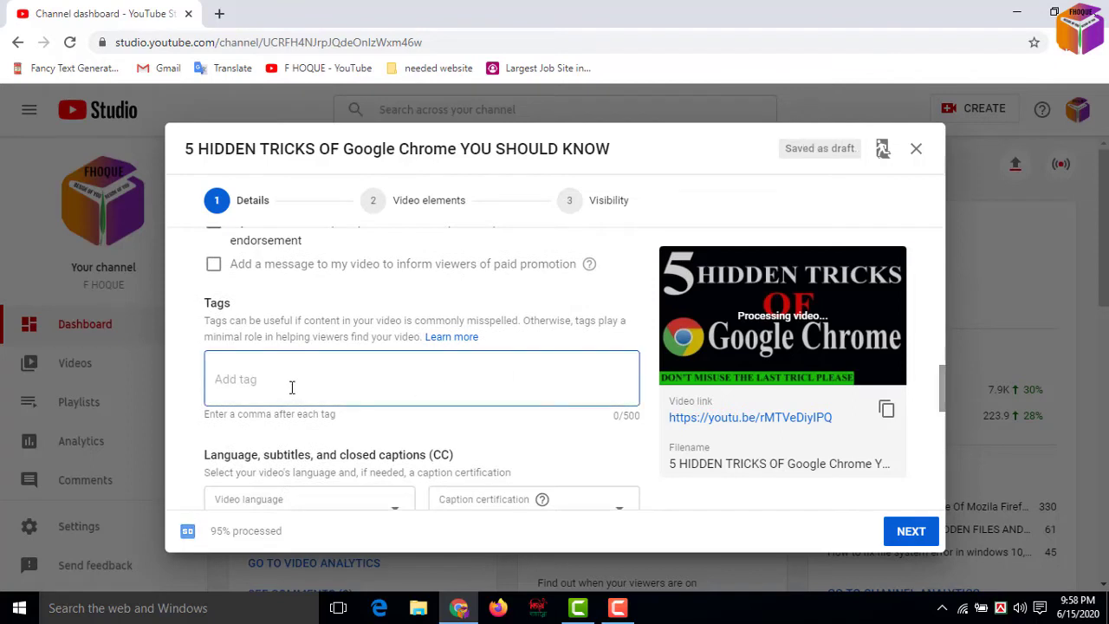
{"action": "type", "text": "t"}
- Set the video's recording date to Jun 15, 2020
{"action": "scroll", "coordinate": [292, 387], "scroll_direction": "down", "scroll_amount": 3}
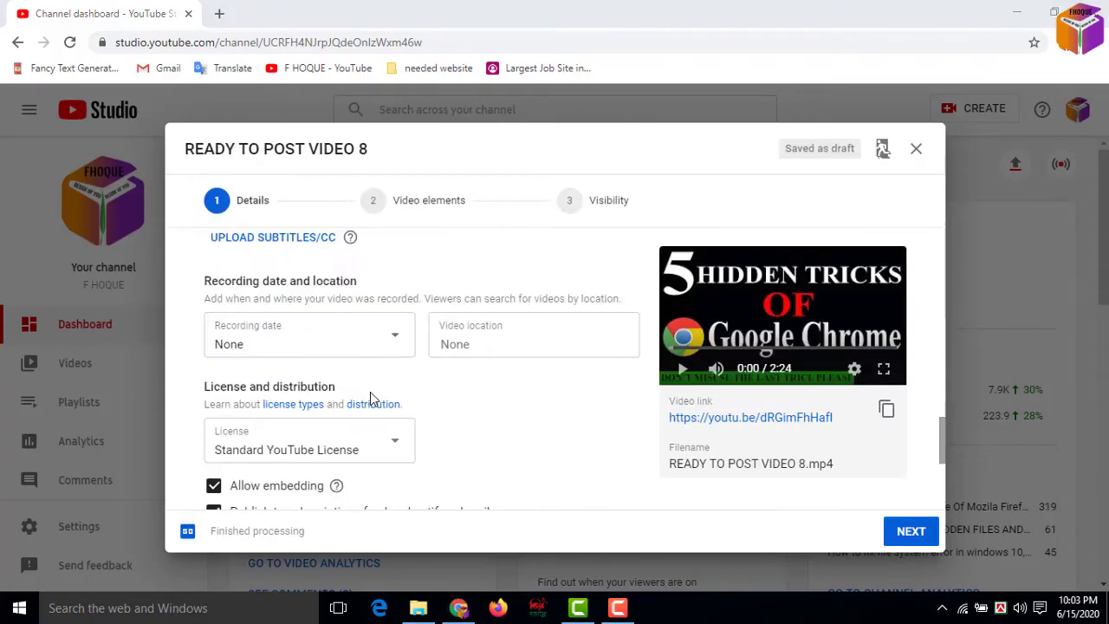
{"action": "left_click", "coordinate": [391, 339]}
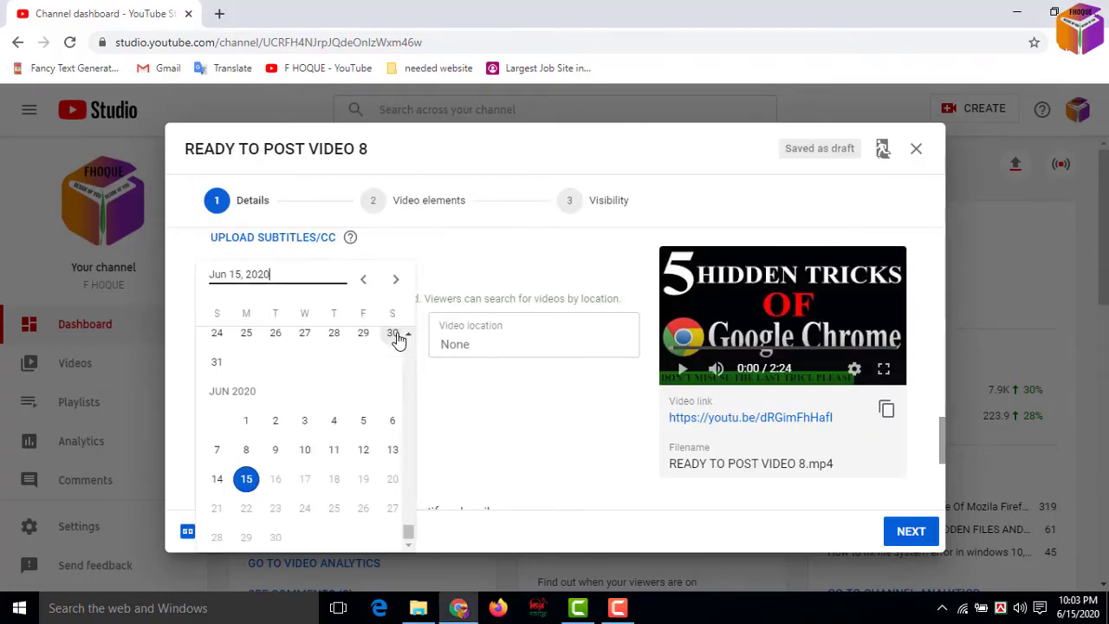
{"action": "left_click", "coordinate": [247, 478]}
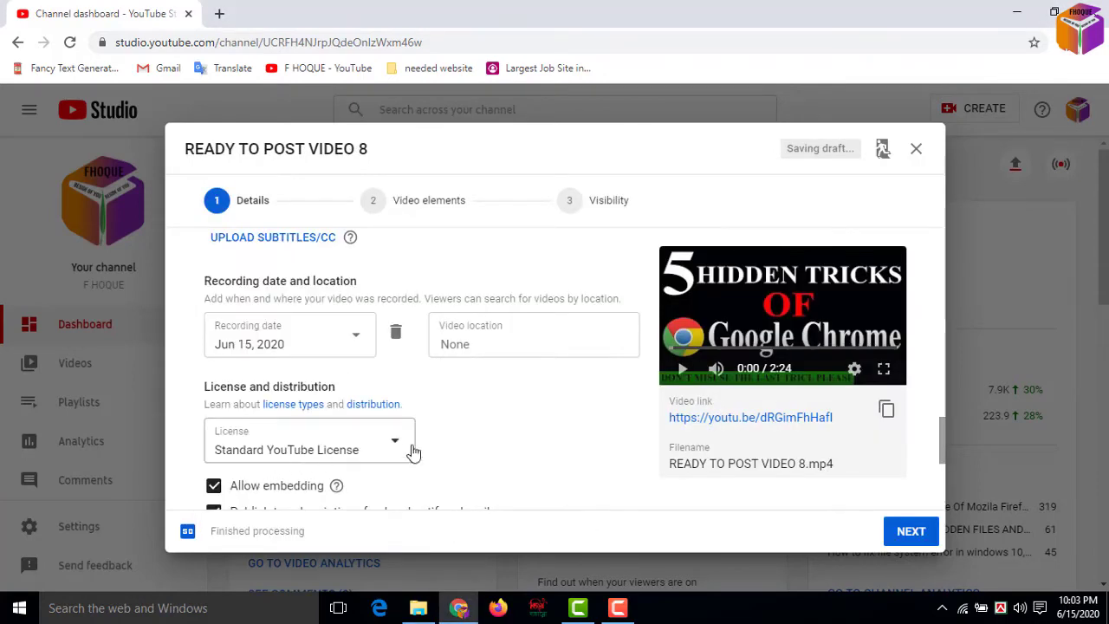
- Keep the remaining detail settings and proceed past the video elements stage to Visibility without adding an end screen or cards
{"action": "left_click_drag", "start_coordinate": [943, 430], "coordinate": [937, 445]}
{"action": "scroll", "coordinate": [421, 423], "scroll_direction": "down", "scroll_amount": 3}
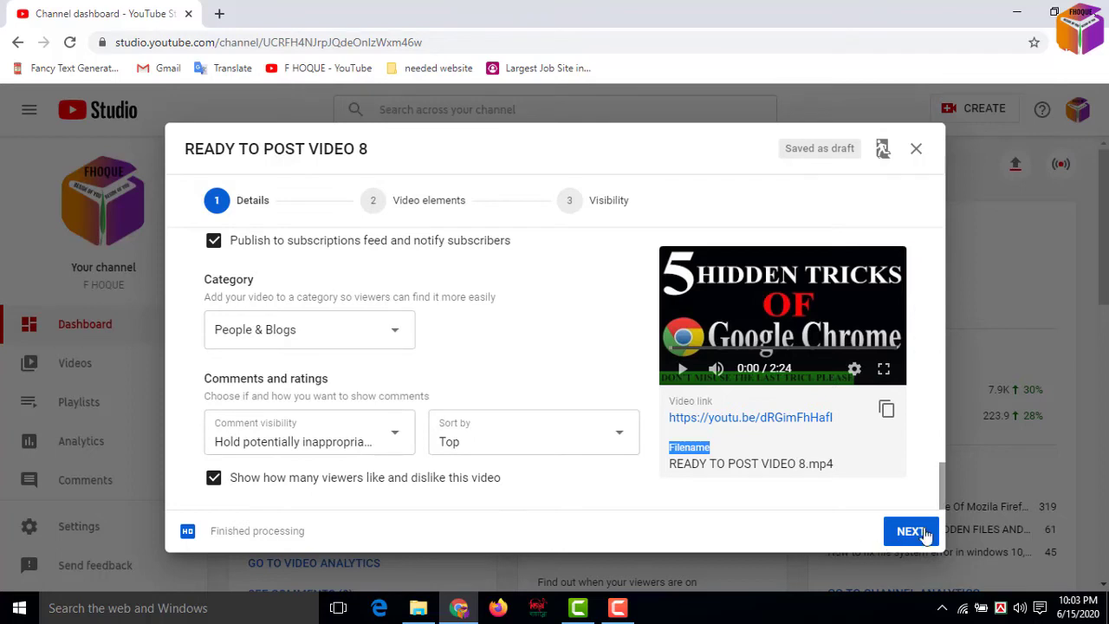
{"action": "left_click", "coordinate": [911, 531]}
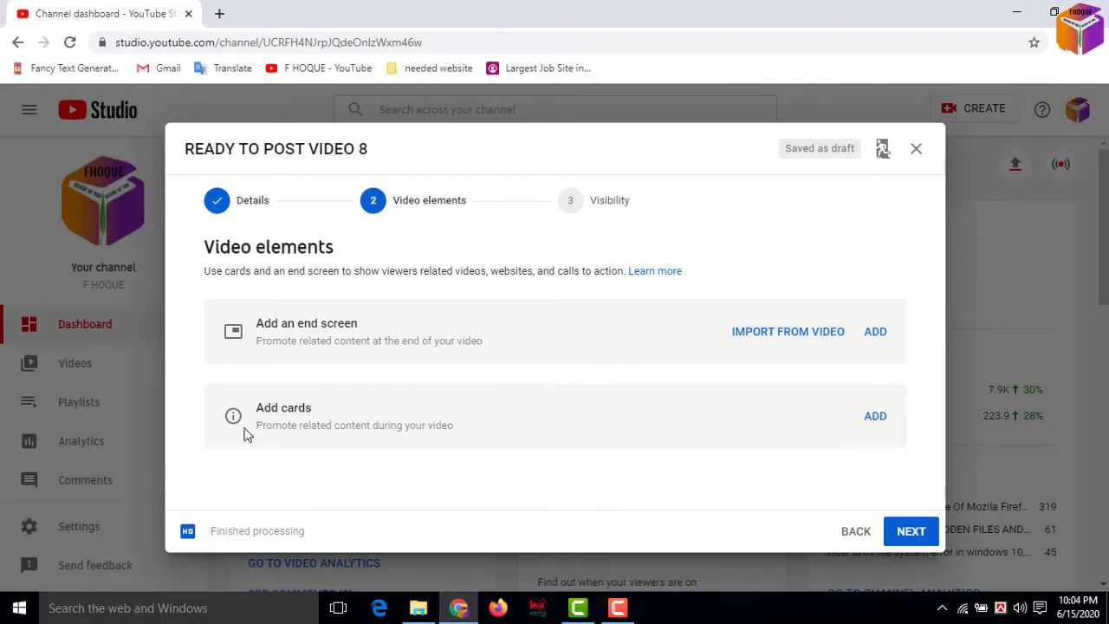
{"action": "left_click", "coordinate": [912, 537]}
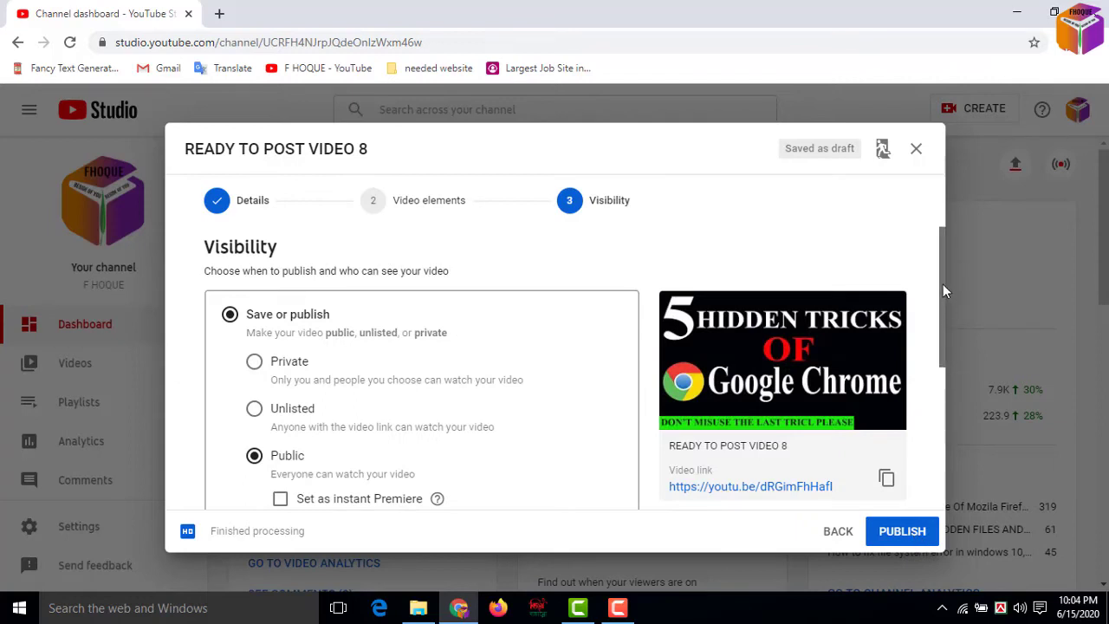
- Choose scheduled publishing for the video and set the release date to Jun 24, 2020
{"action": "scroll", "coordinate": [936, 321], "scroll_direction": "down", "scroll_amount": 1}
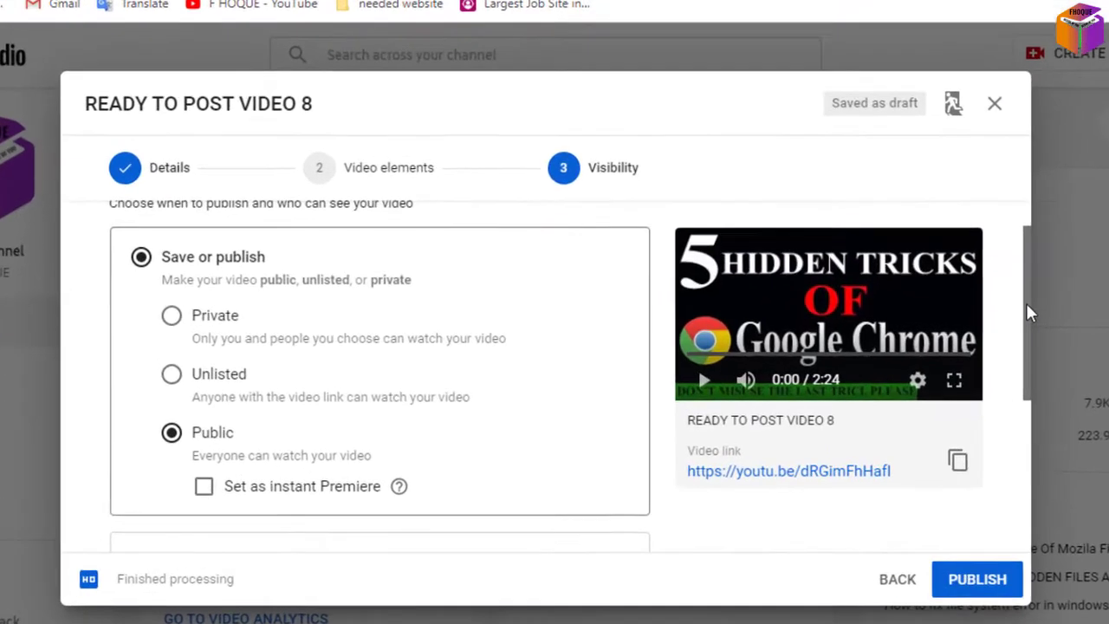
{"action": "scroll", "coordinate": [1029, 312], "scroll_direction": "down", "scroll_amount": 3}
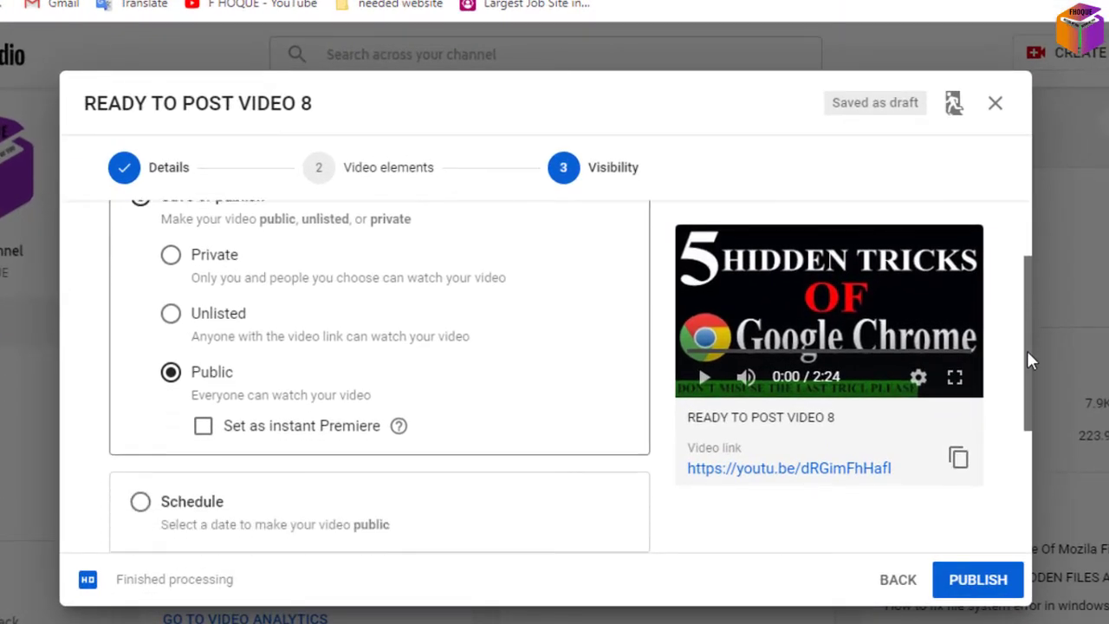
{"action": "left_click", "coordinate": [139, 367]}
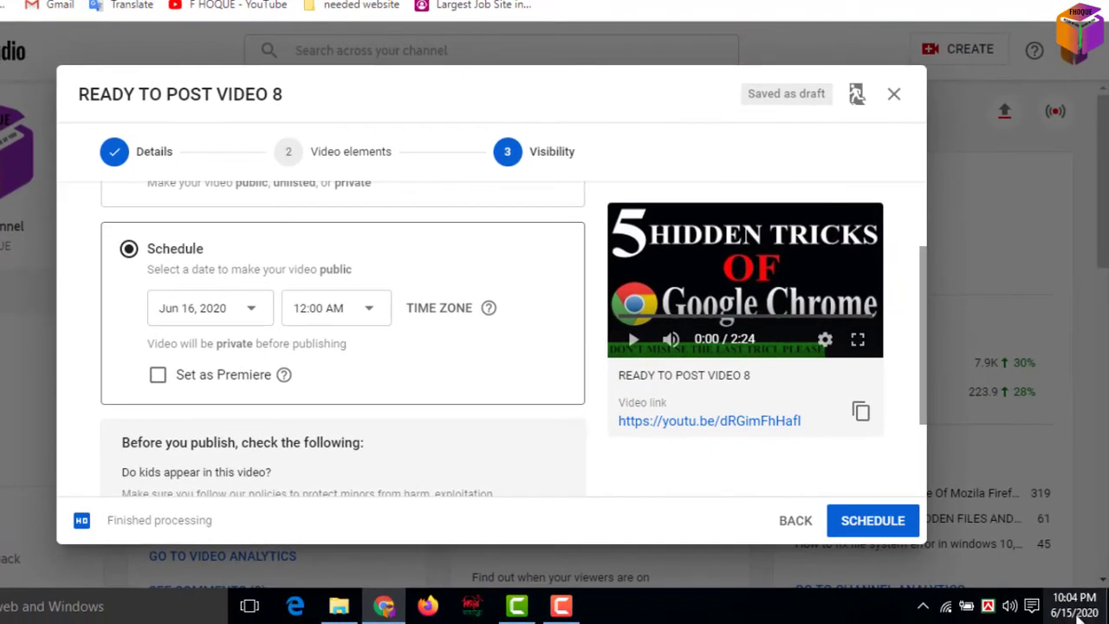
{"action": "mouse_move", "coordinate": [1074, 617]}
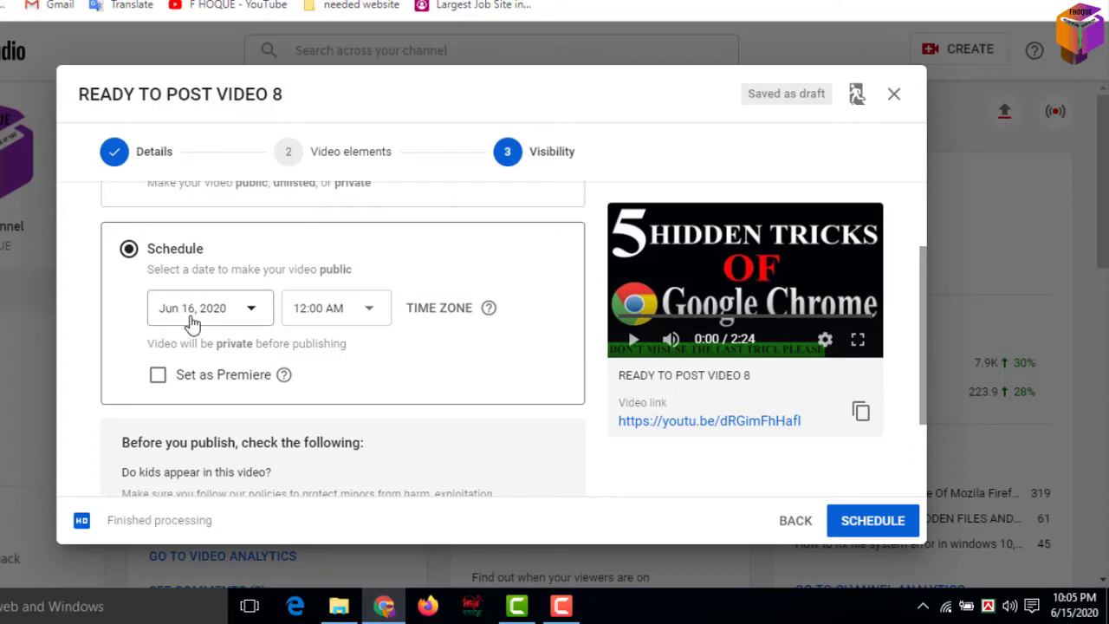
{"action": "left_click", "coordinate": [250, 316]}
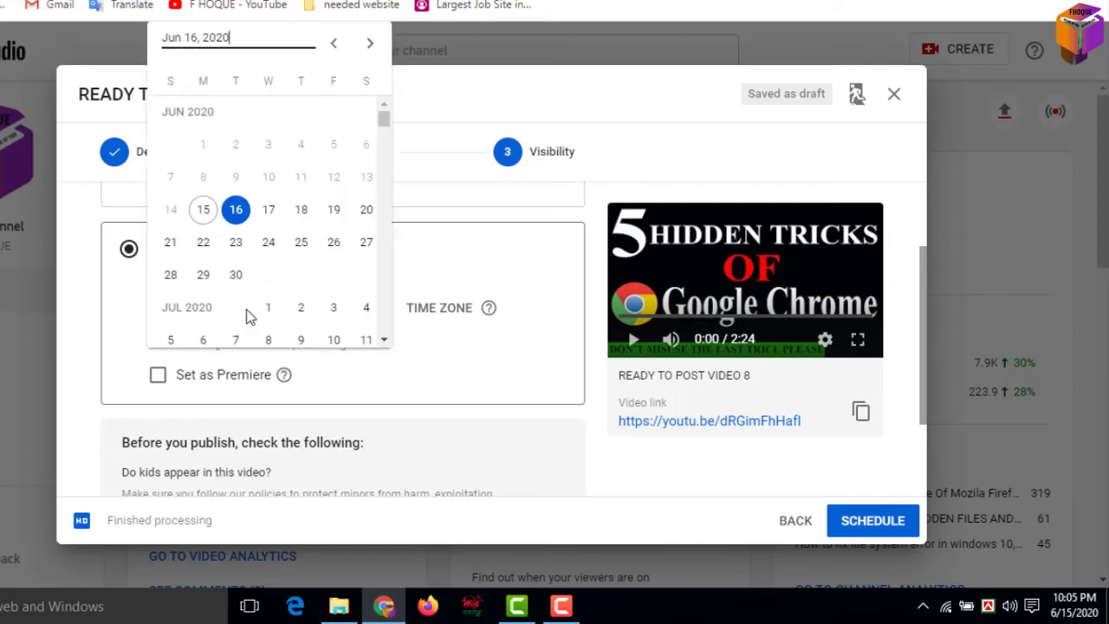
{"action": "left_click", "coordinate": [268, 241]}
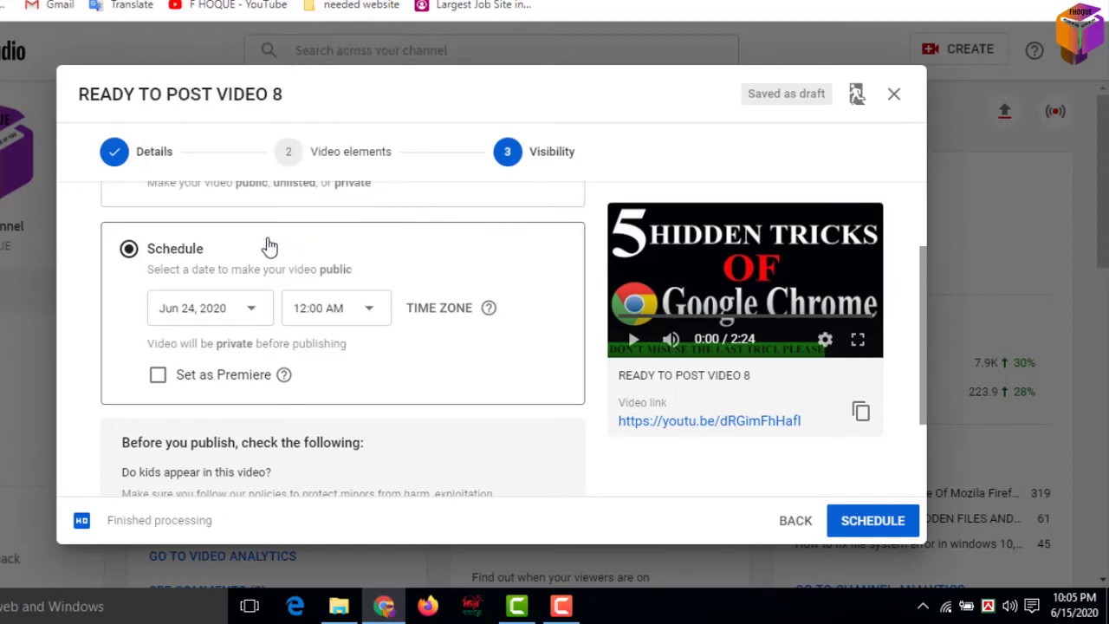
- Set the scheduled publishing time to 2:00 AM and check which time zone applies
{"action": "left_click", "coordinate": [369, 310]}
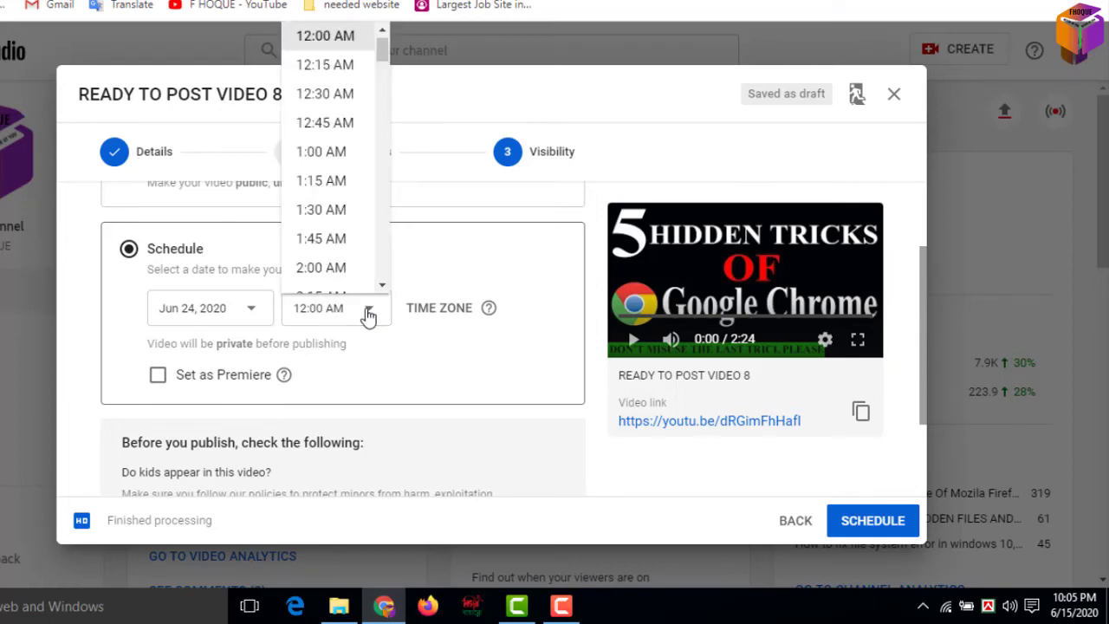
{"action": "left_click", "coordinate": [336, 269]}
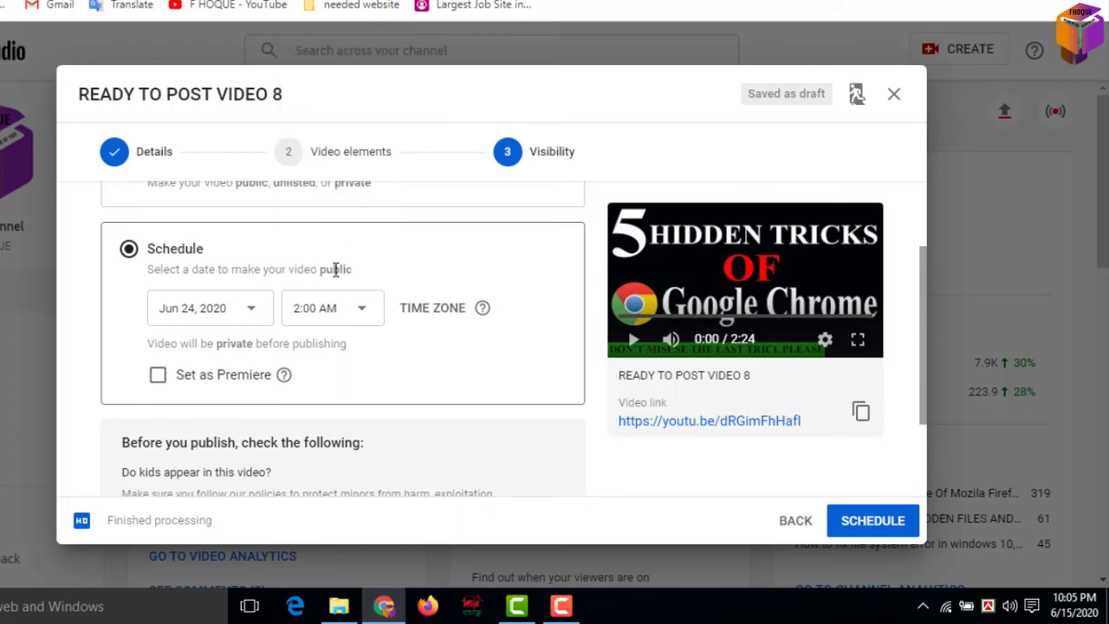
{"action": "mouse_move", "coordinate": [476, 313]}
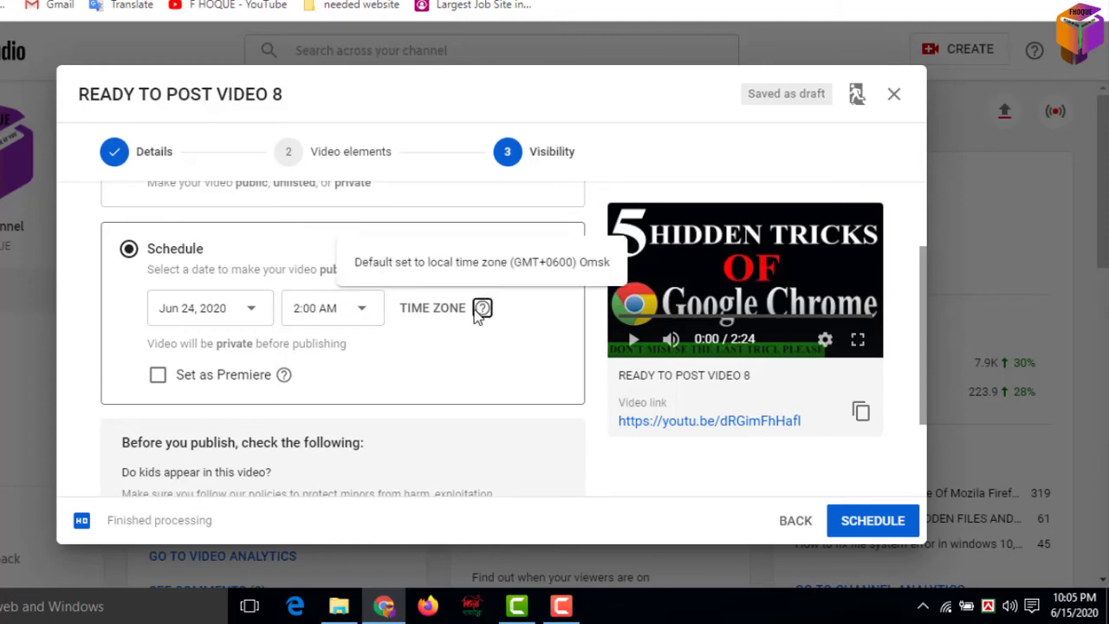